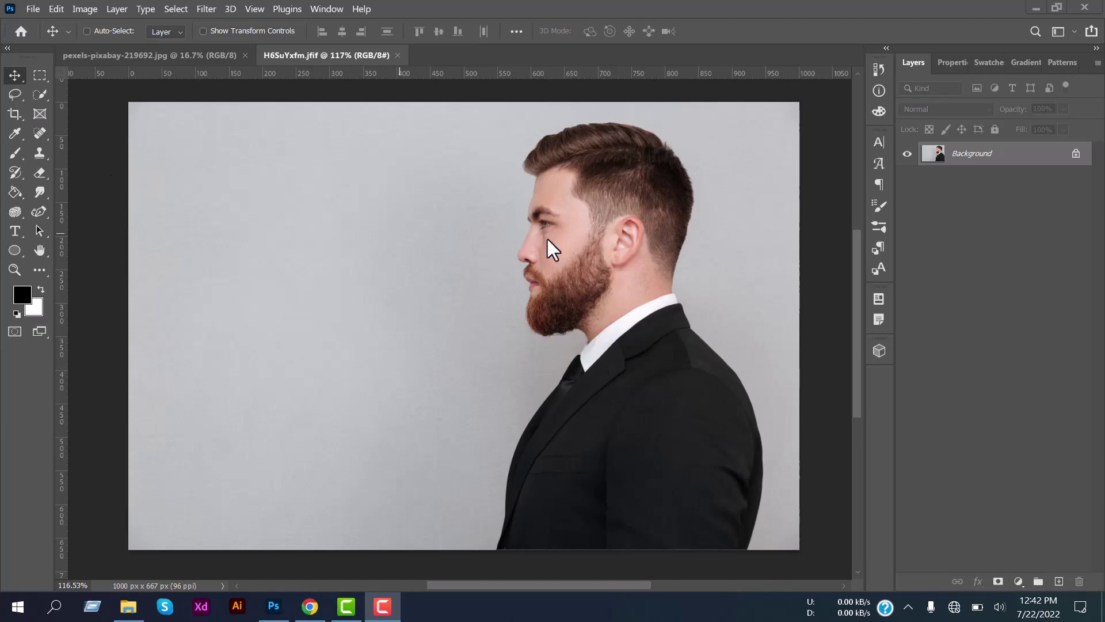
click(188, 54)
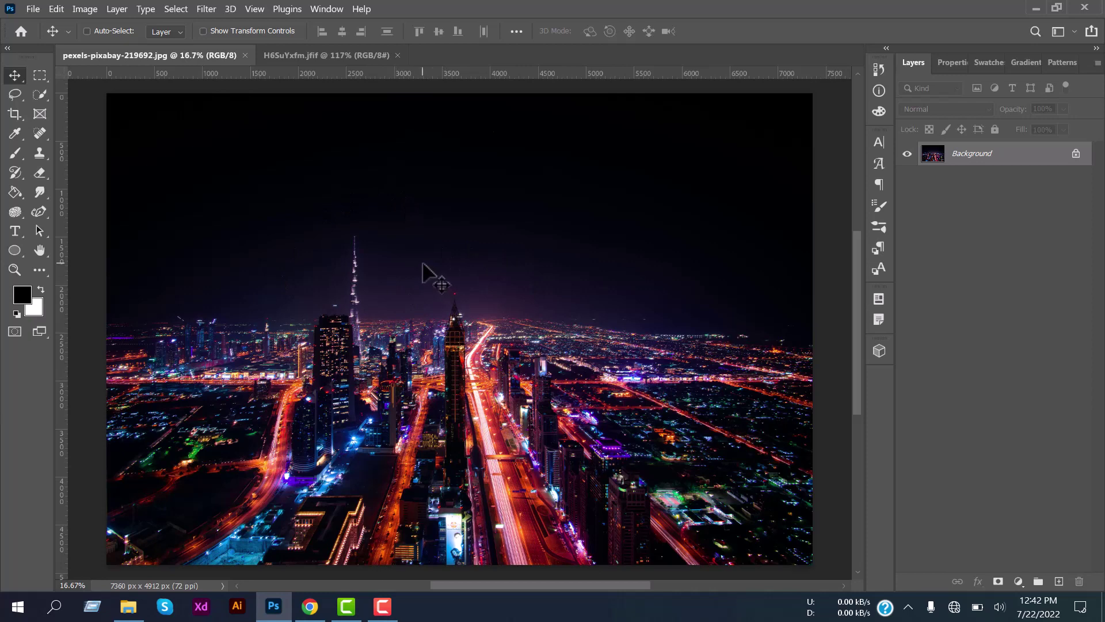
click(318, 56)
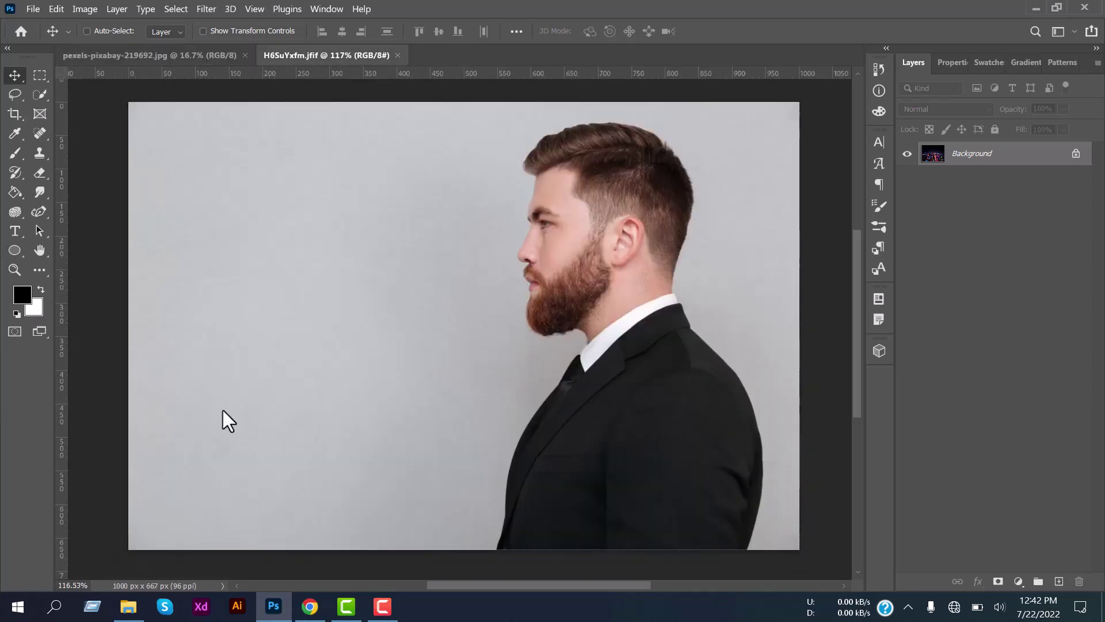
key(F9)
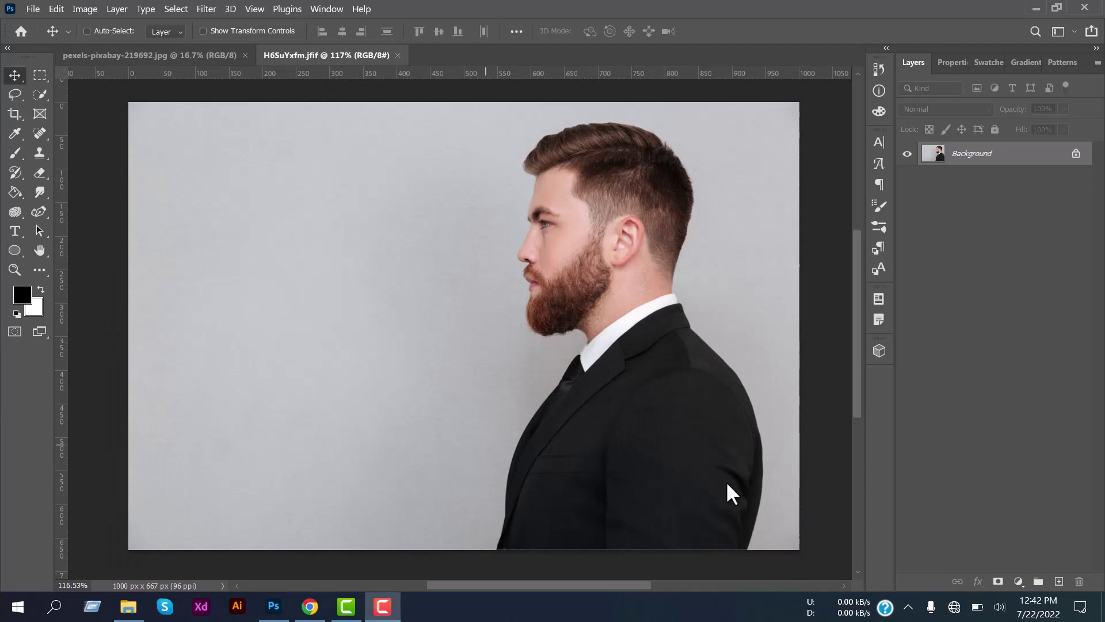
Quick-select the bearded man, subtract the collar gap, and add a mask to cut him out.
click(33, 92)
click(98, 108)
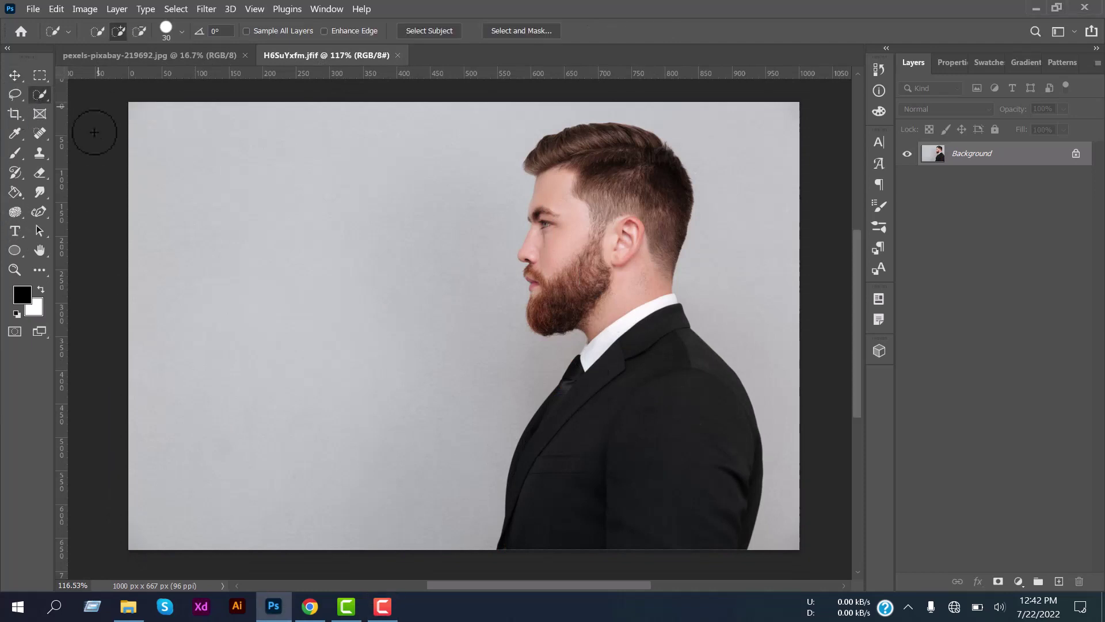
click(567, 172)
scroll(582, 276, up, 6)
scroll(468, 283, down, 3)
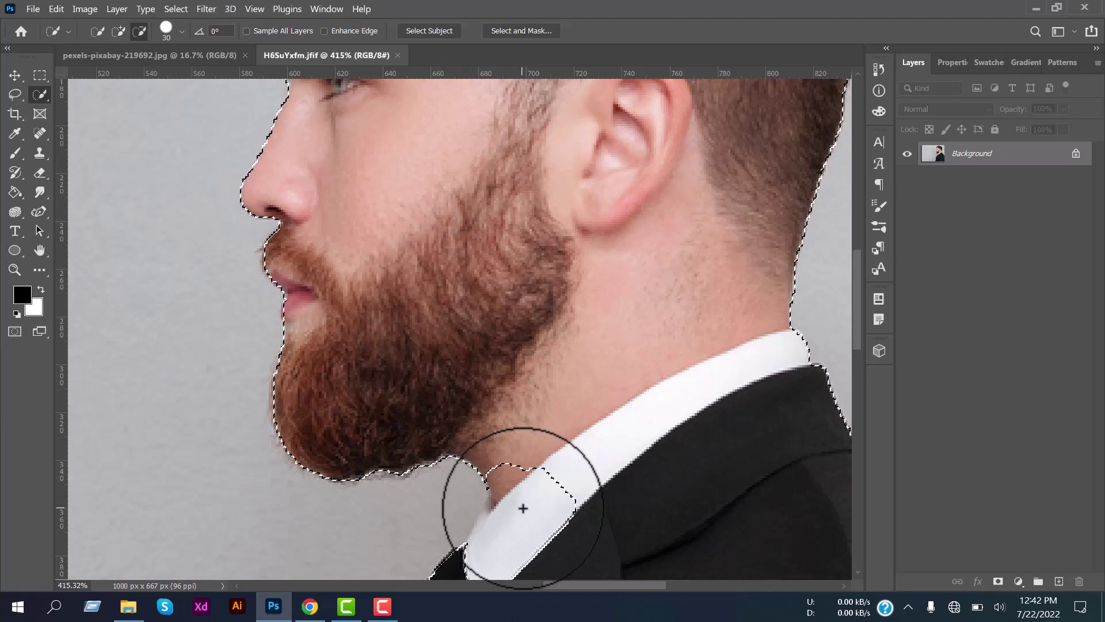
alt+click(522, 508)
scroll(395, 320, down, 12)
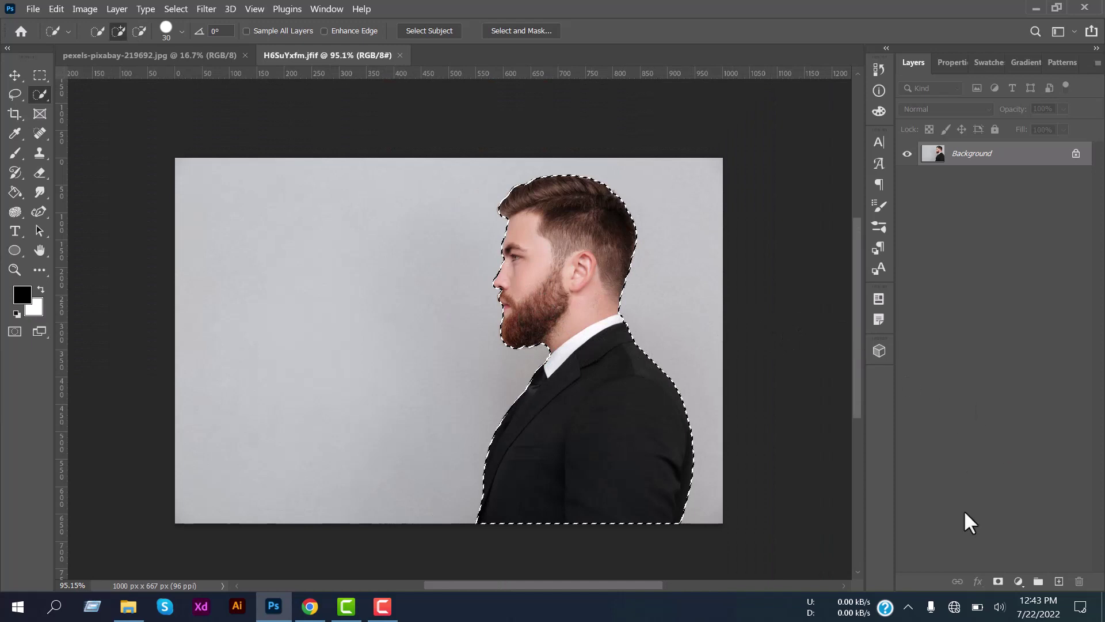
click(999, 582)
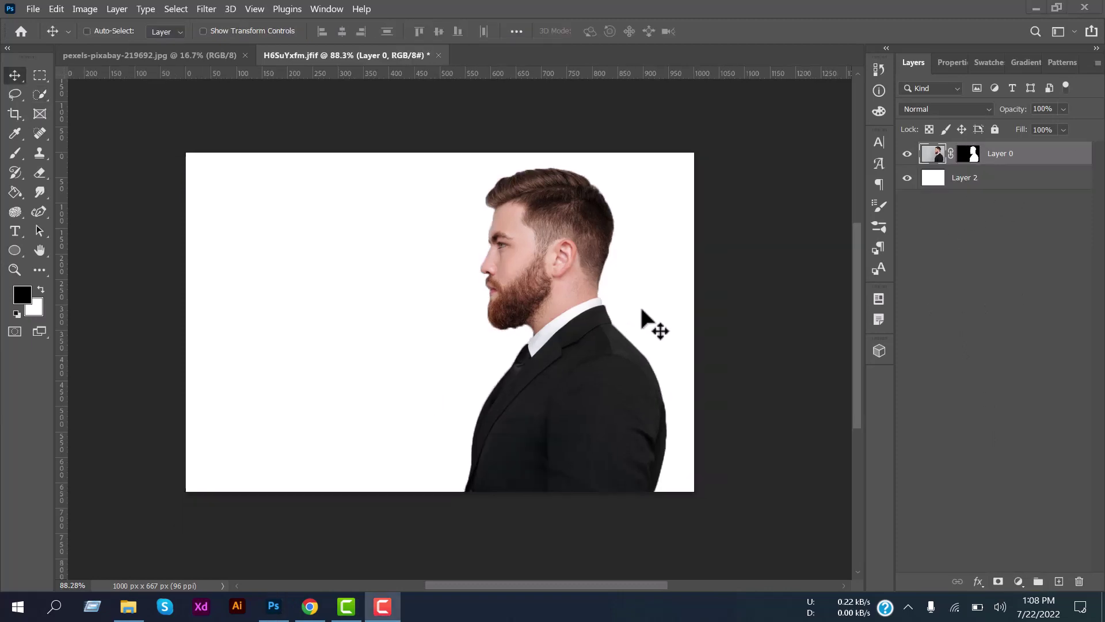
Place Embedded the pexels-pixabay-219692 night city photo from Downloads into the document.
click(32, 8)
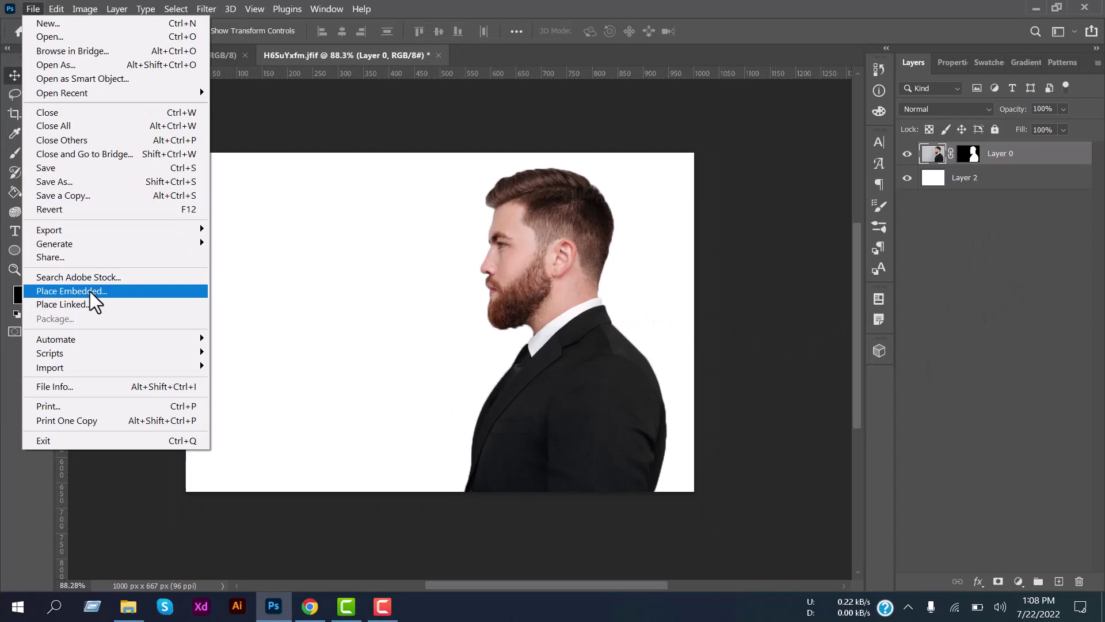
click(90, 291)
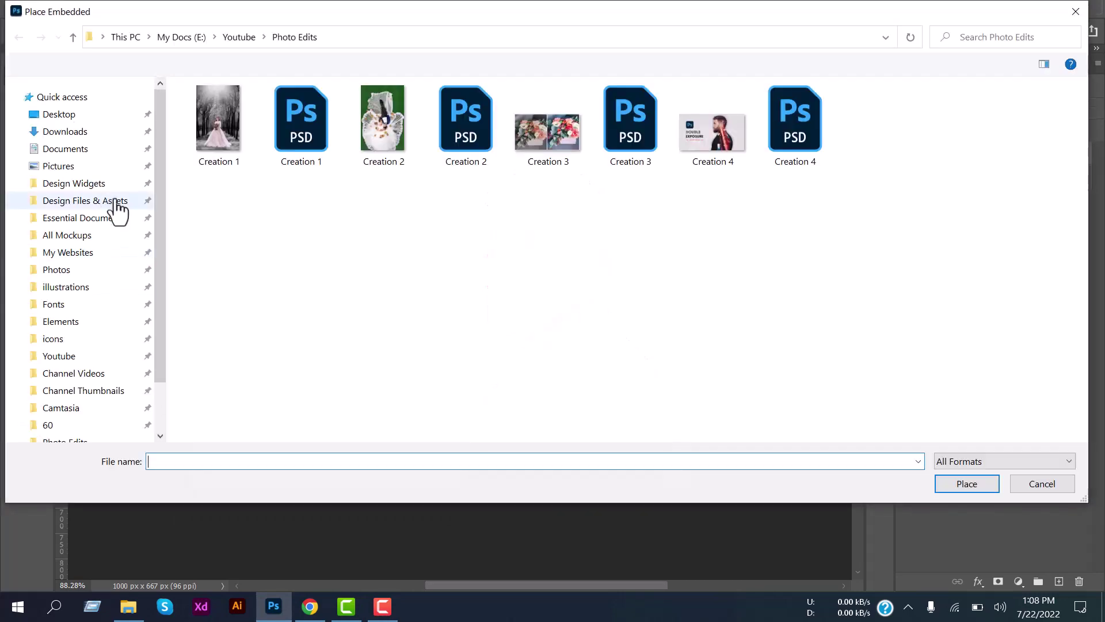
click(415, 325)
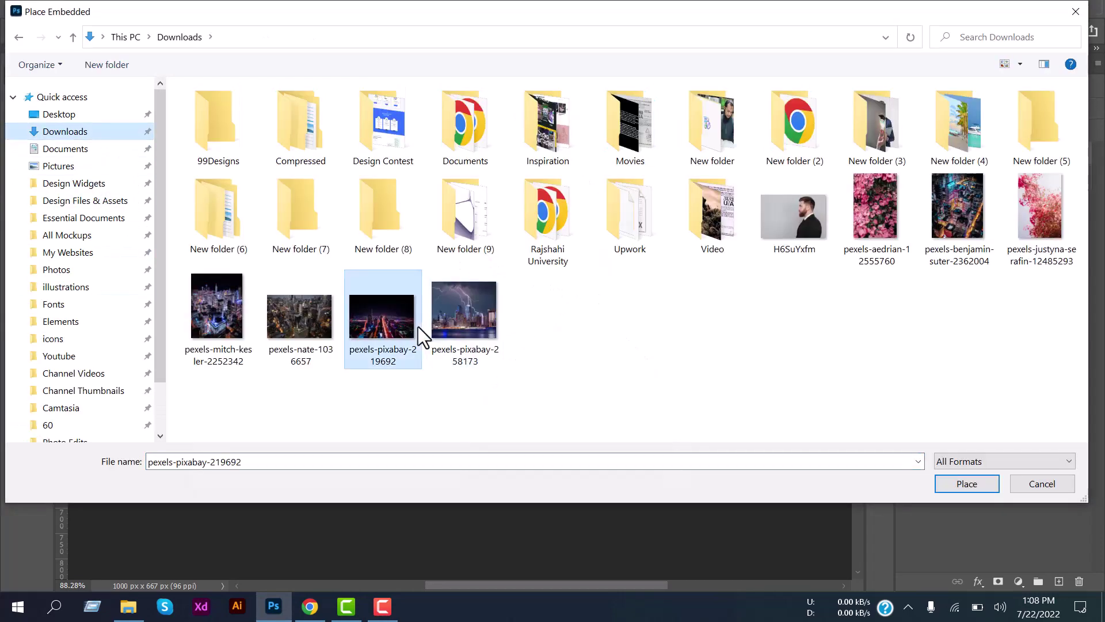
click(986, 480)
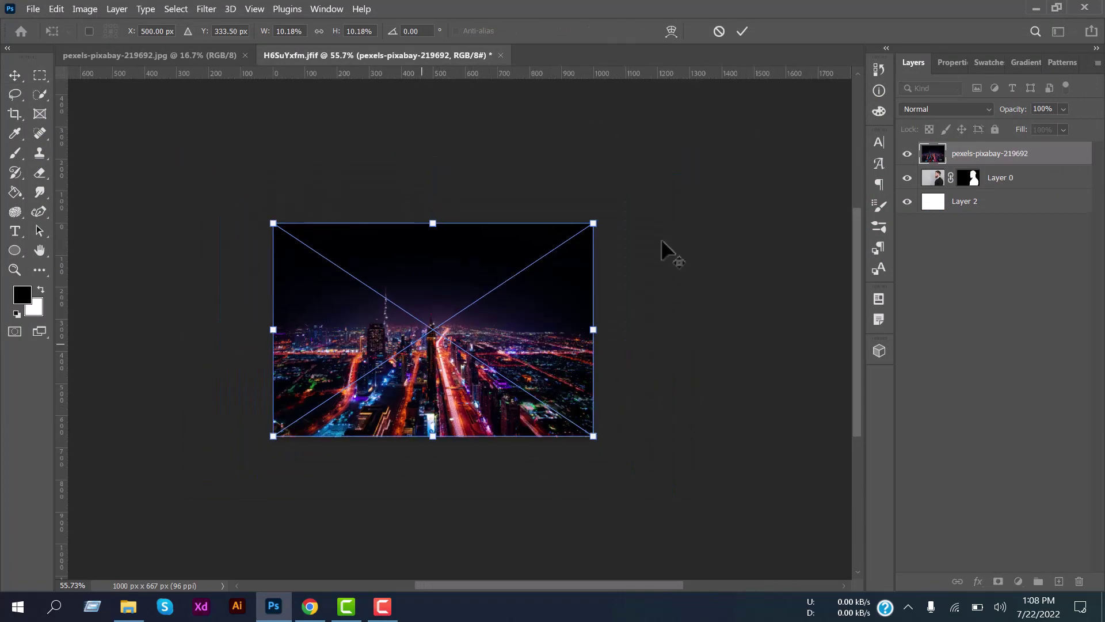
Enlarge and commit the city photo, then Alt-drag Layer 0's mask onto the city layer.
drag(595, 220, 754, 118)
click(742, 30)
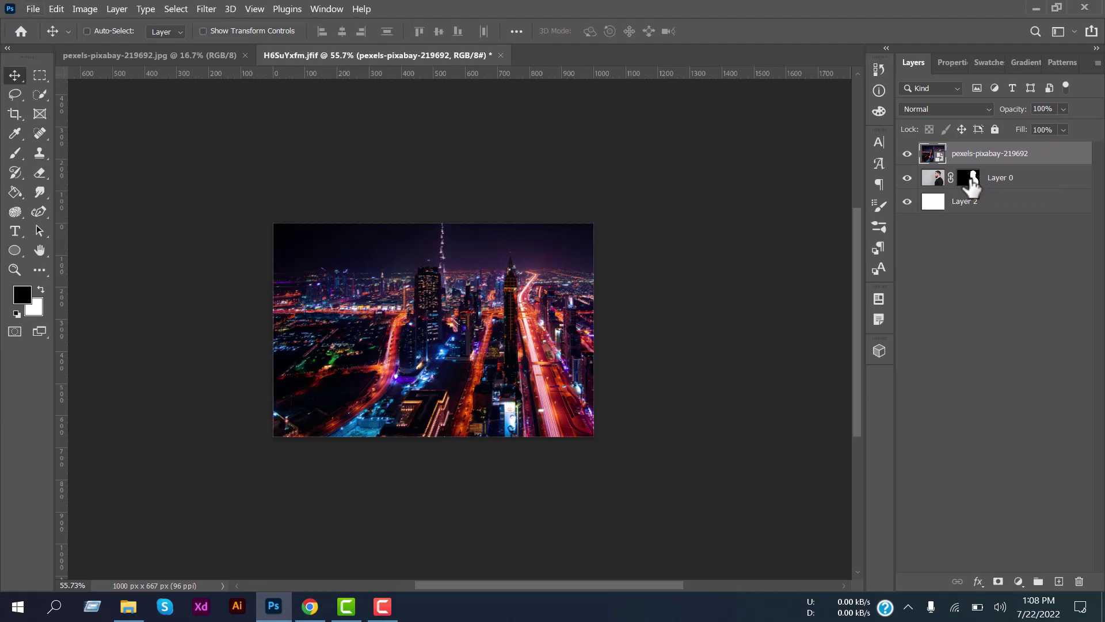
drag(972, 183, 972, 163)
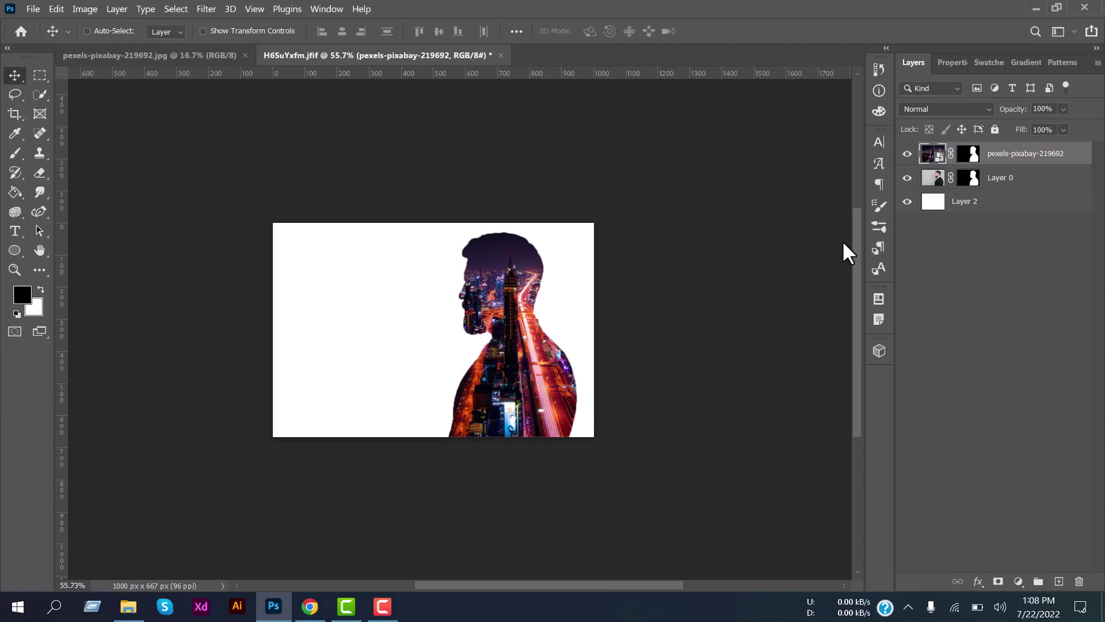
Unlink the city photo from its mask, enlarge it from the corners, and nudge it slightly right.
click(952, 155)
key(ctrl+t)
scroll(648, 302, up, 2)
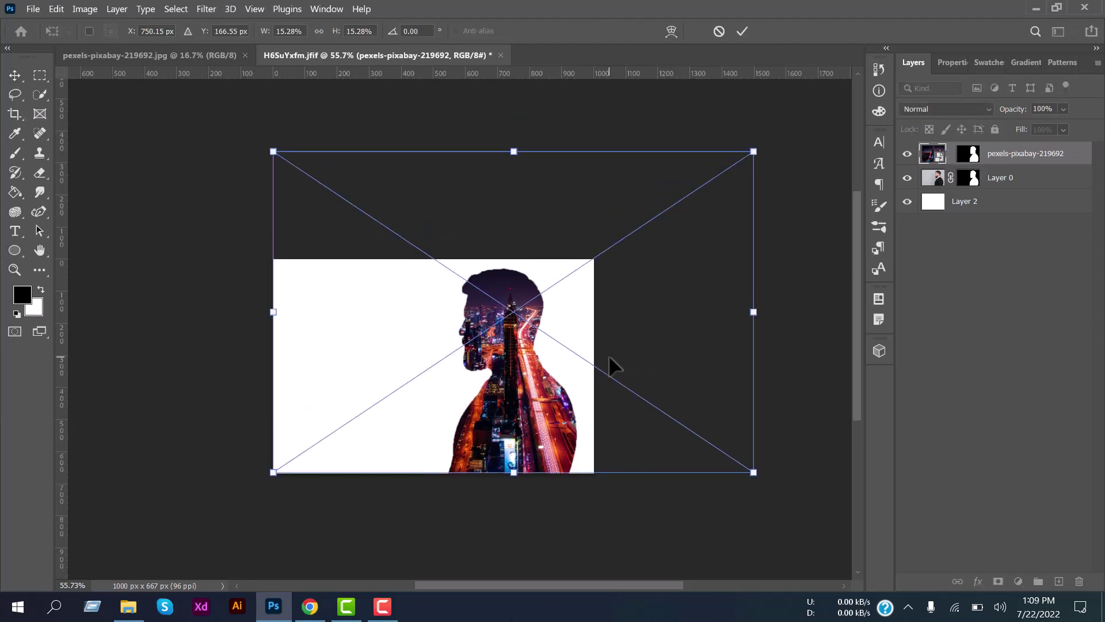
scroll(613, 365, right, 5)
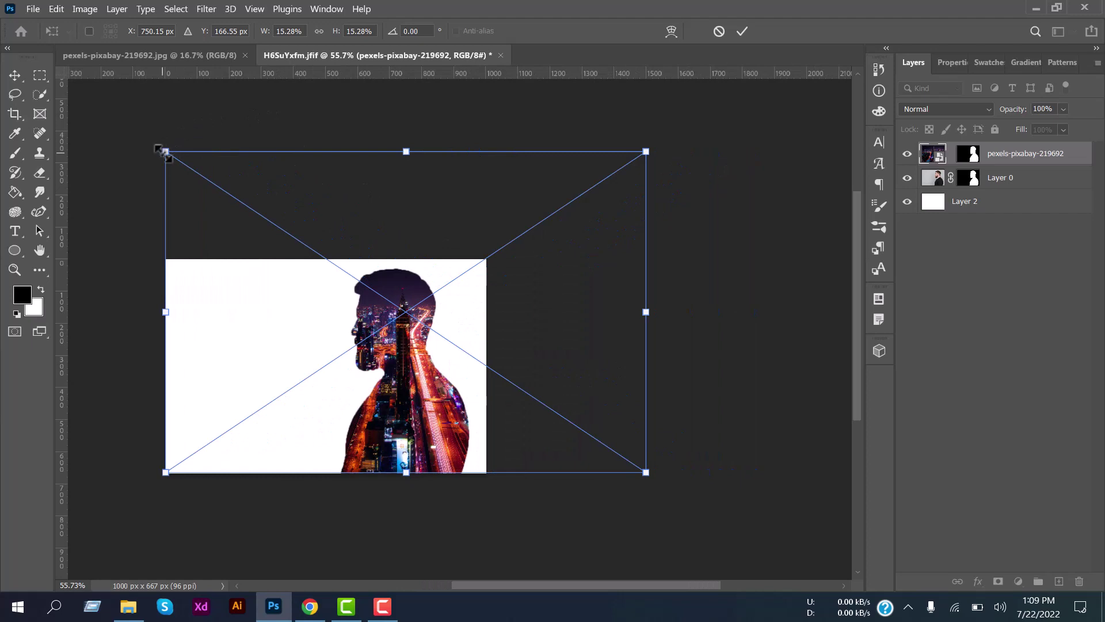
drag(163, 152, 139, 135)
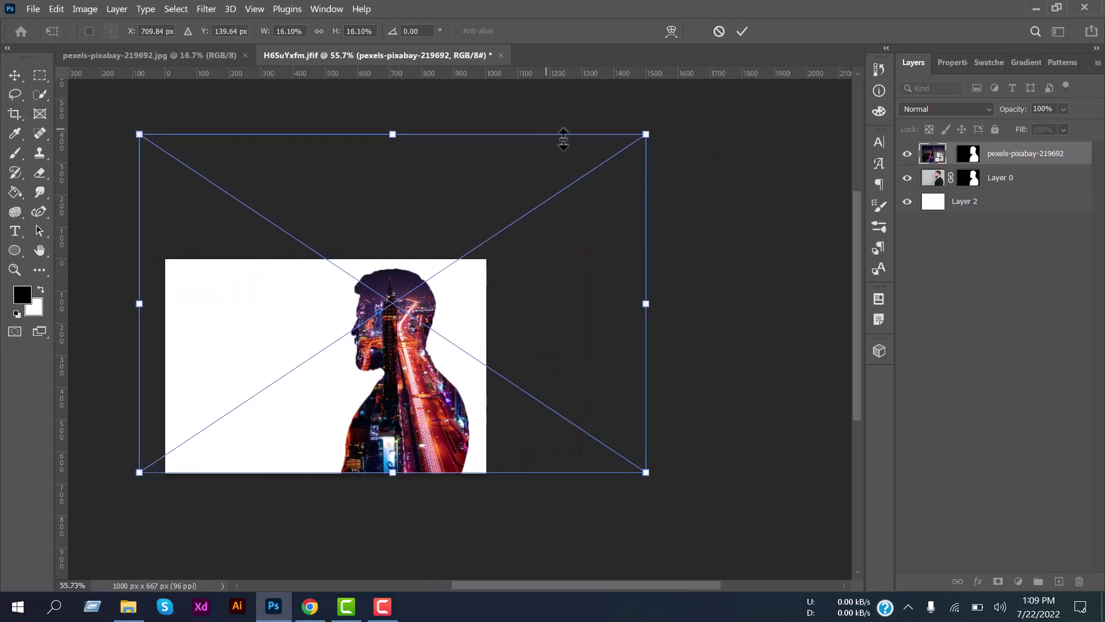
drag(646, 134, 651, 132)
key(shift+Right)
key(shift+Right)
key(Right)
key(Right)
key(Right)
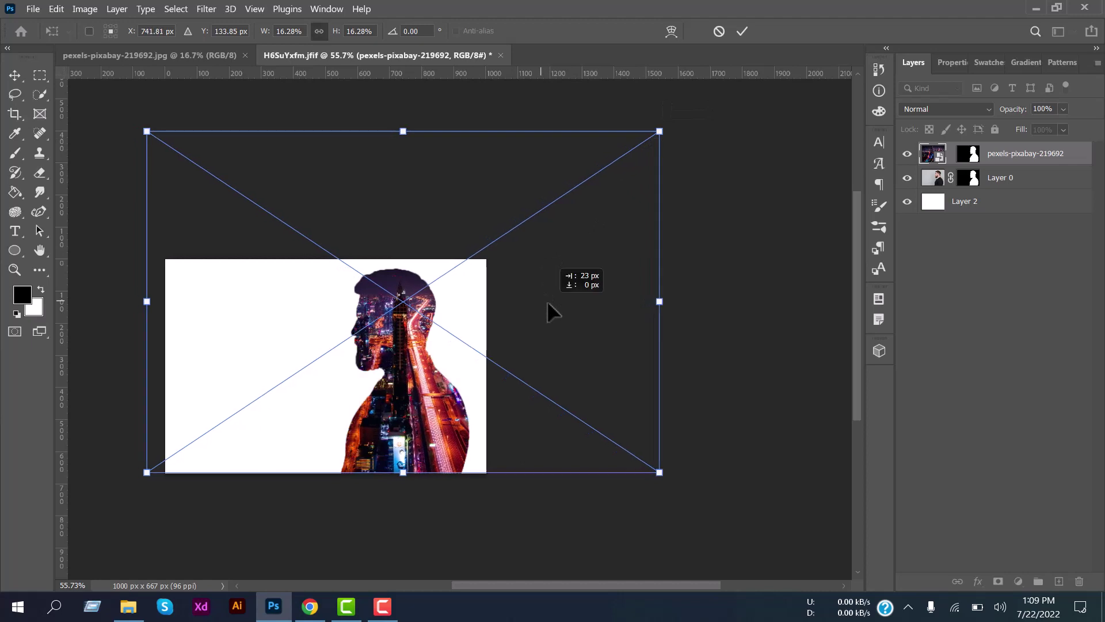
drag(547, 304, 543, 303)
Commit the city transform, duplicate Layer 0 to the top, and set the copy to Lighten.
click(740, 33)
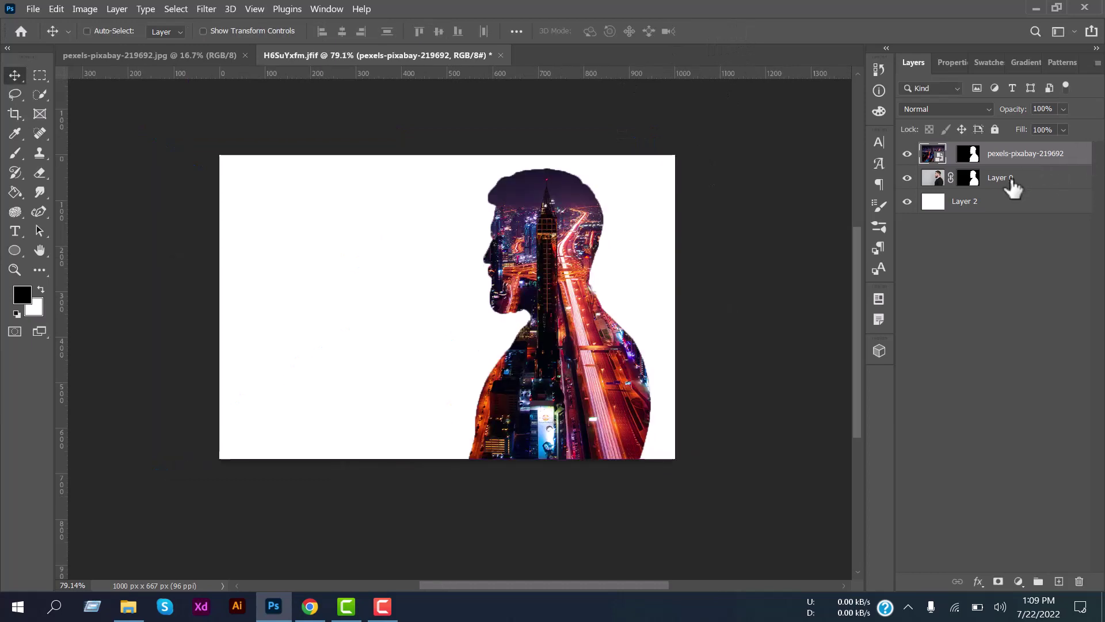
click(1011, 180)
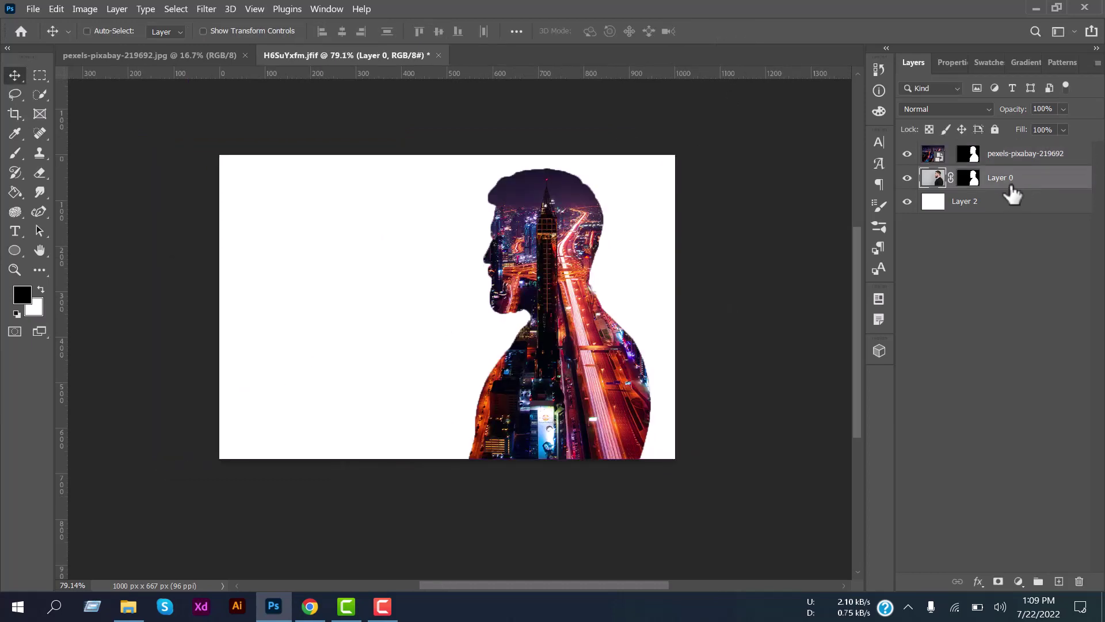
drag(1010, 185, 980, 152)
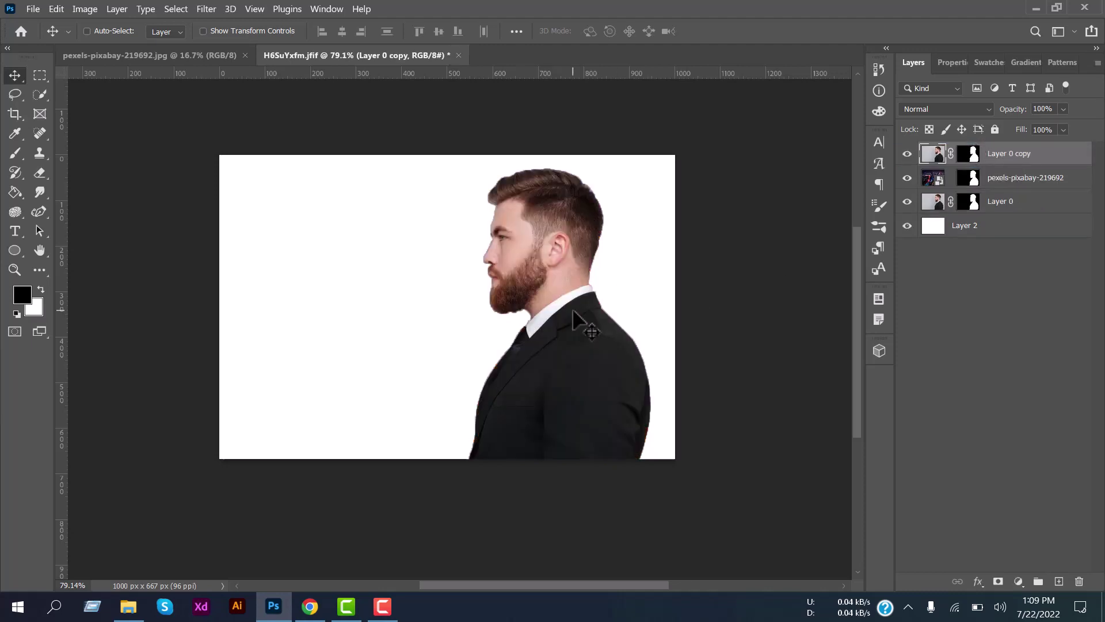
scroll(573, 310, right, 3)
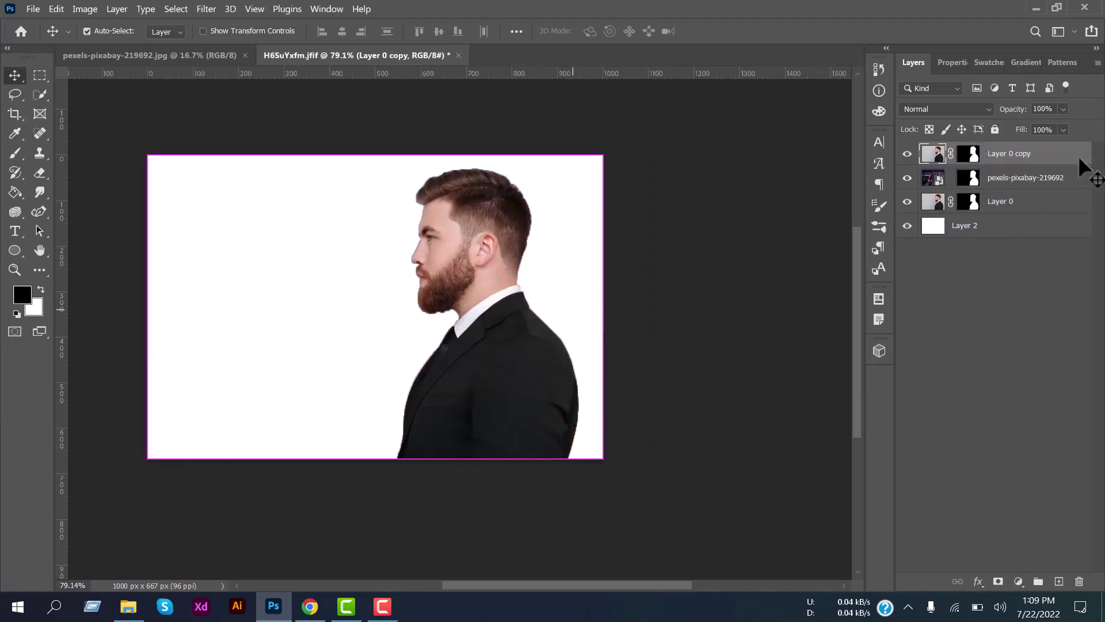
click(952, 109)
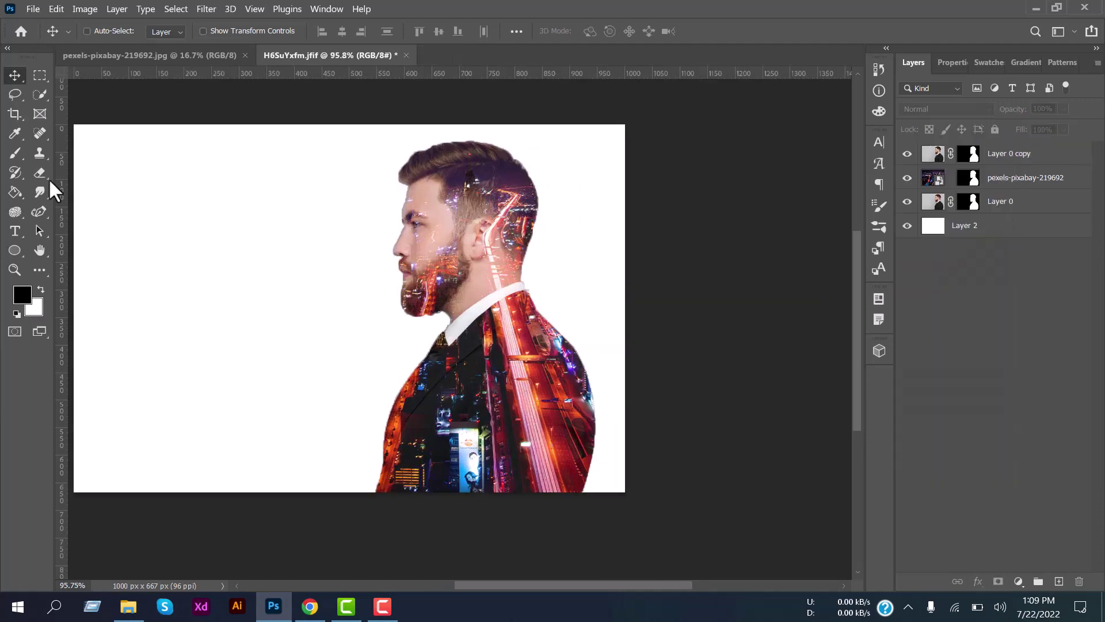
click(15, 152)
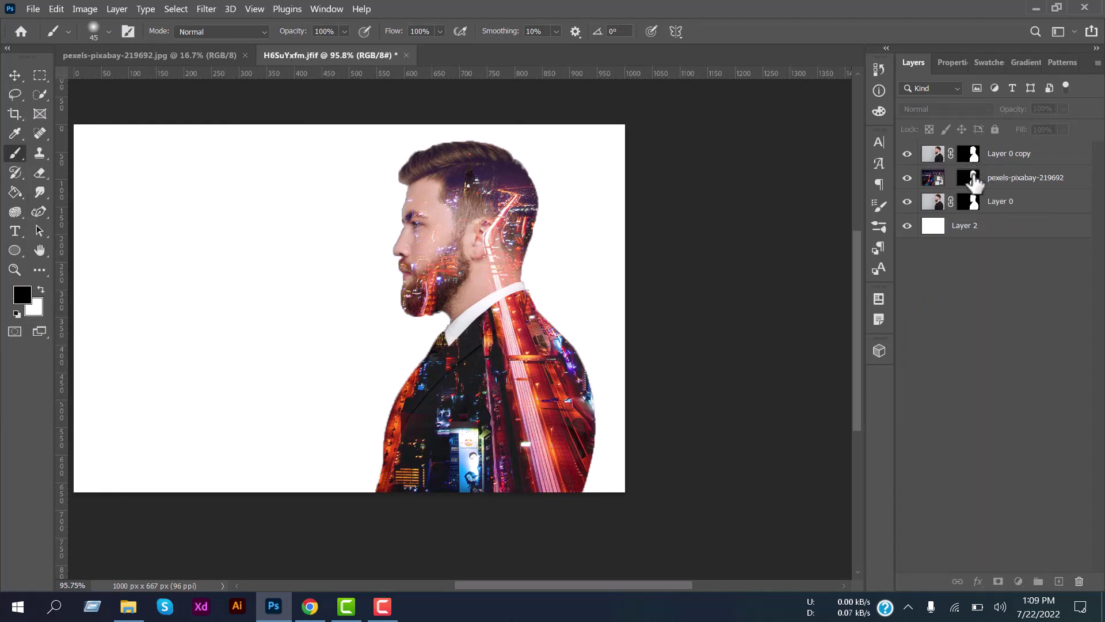
Paint black on Layer 0 copy's mask along the back of the neck to reveal the city.
click(973, 175)
click(973, 157)
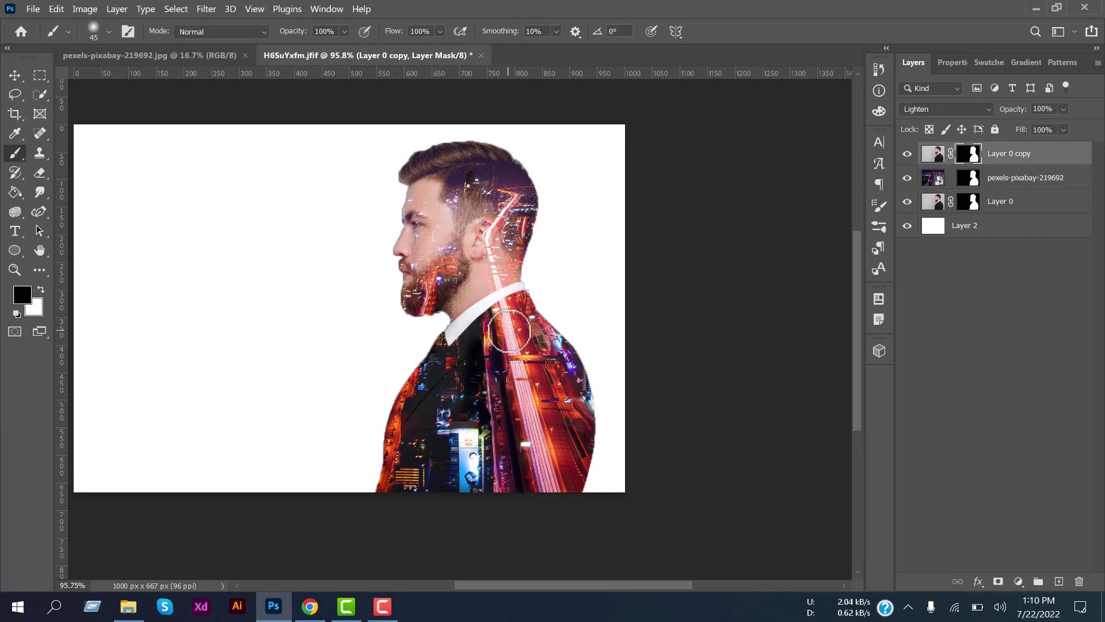
mouse_move(510, 333)
mouse_down()
mouse_move(500, 272)
mouse_move(489, 304)
mouse_move(506, 272)
mouse_move(506, 285)
mouse_move(492, 197)
mouse_move(508, 208)
mouse_move(479, 183)
mouse_move(464, 193)
mouse_move(492, 192)
mouse_move(513, 210)
mouse_up()
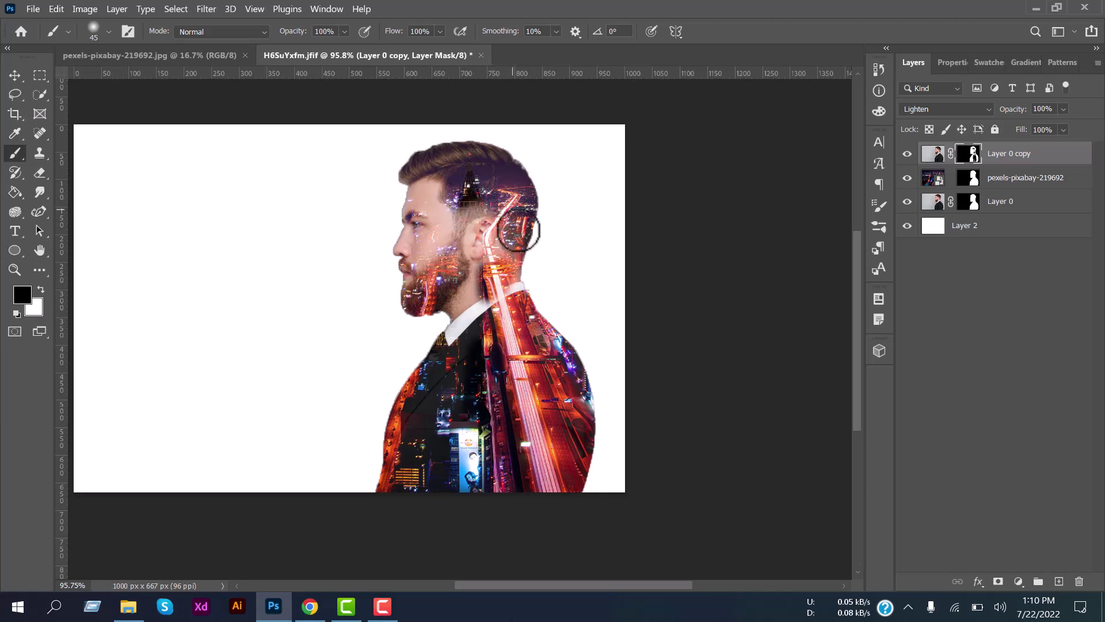
click(969, 180)
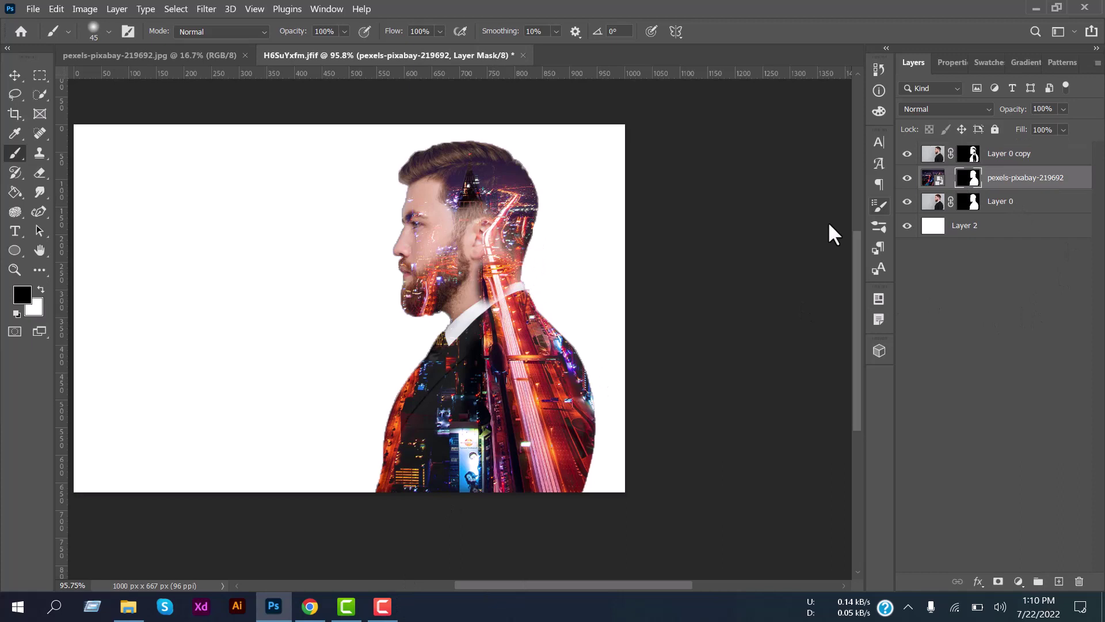
Paint black on the city layer's mask over the beard, left jacket edge and right shoulder.
mouse_move(441, 279)
mouse_down()
mouse_move(418, 292)
mouse_move(443, 280)
mouse_up()
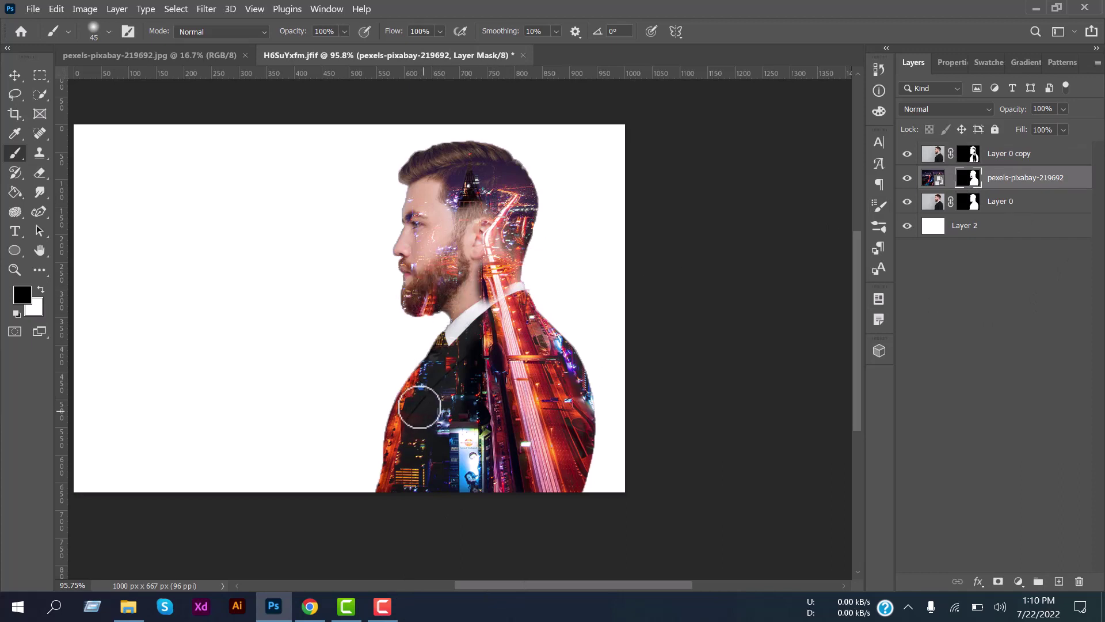
mouse_move(415, 390)
mouse_down()
mouse_move(405, 407)
mouse_move(420, 355)
mouse_move(377, 446)
mouse_move(435, 342)
mouse_move(382, 461)
mouse_move(410, 434)
mouse_move(407, 464)
mouse_move(406, 448)
mouse_up()
scroll(407, 448, right, 4)
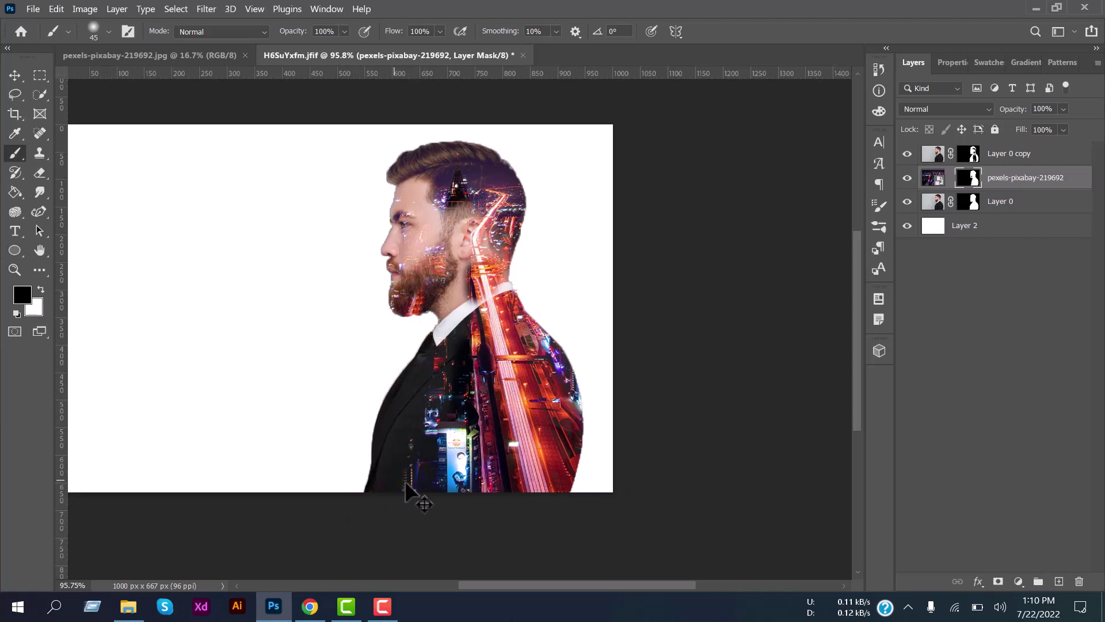
scroll(364, 429, up, 1)
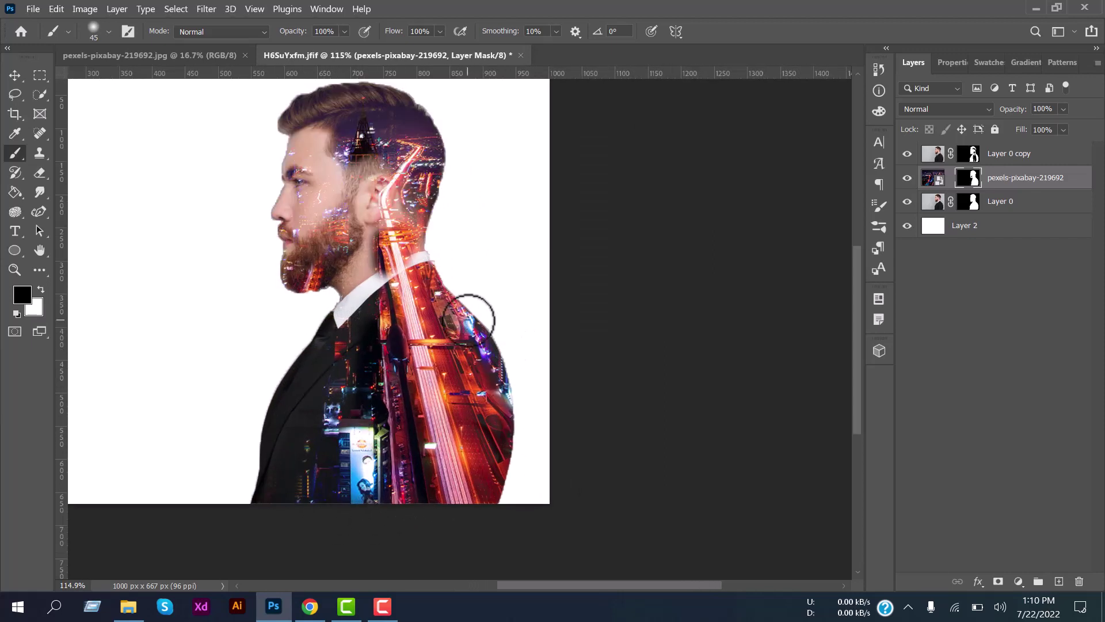
mouse_move(462, 313)
mouse_down()
mouse_move(510, 420)
mouse_move(501, 506)
mouse_move(521, 456)
mouse_move(466, 305)
mouse_up()
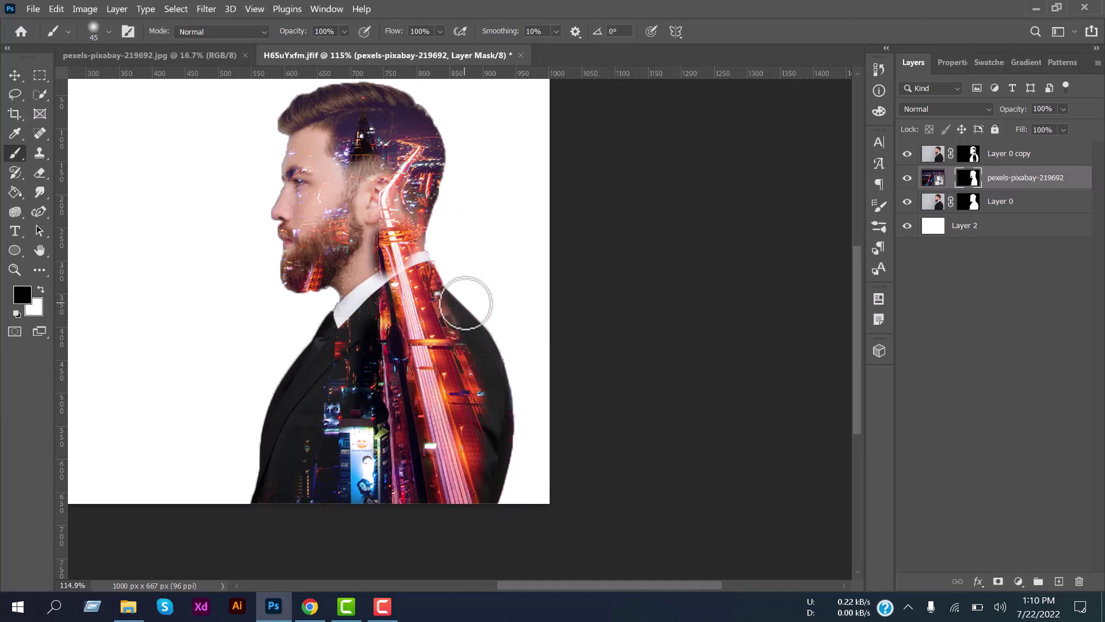
Clear the city lights from the chin, beard, ear and part of the scalp.
scroll(369, 259, up, 2)
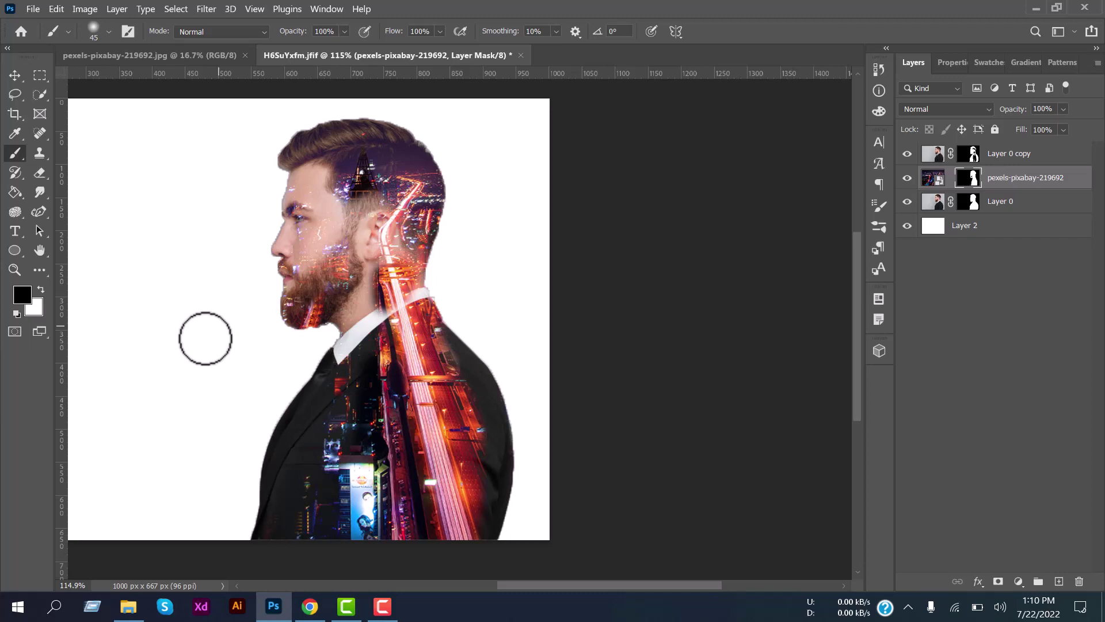
scroll(309, 294, up, 1)
scroll(308, 294, up, 2)
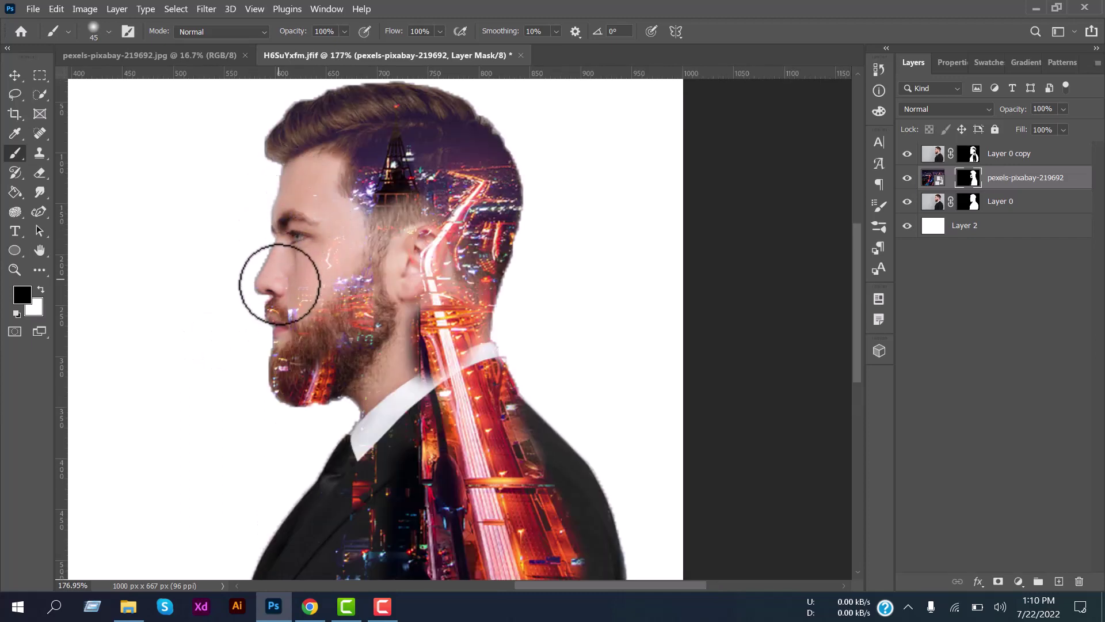
mouse_move(277, 343)
mouse_down()
mouse_move(295, 313)
mouse_move(279, 386)
mouse_move(293, 353)
mouse_move(291, 401)
mouse_move(335, 335)
mouse_move(320, 385)
mouse_move(329, 349)
mouse_up()
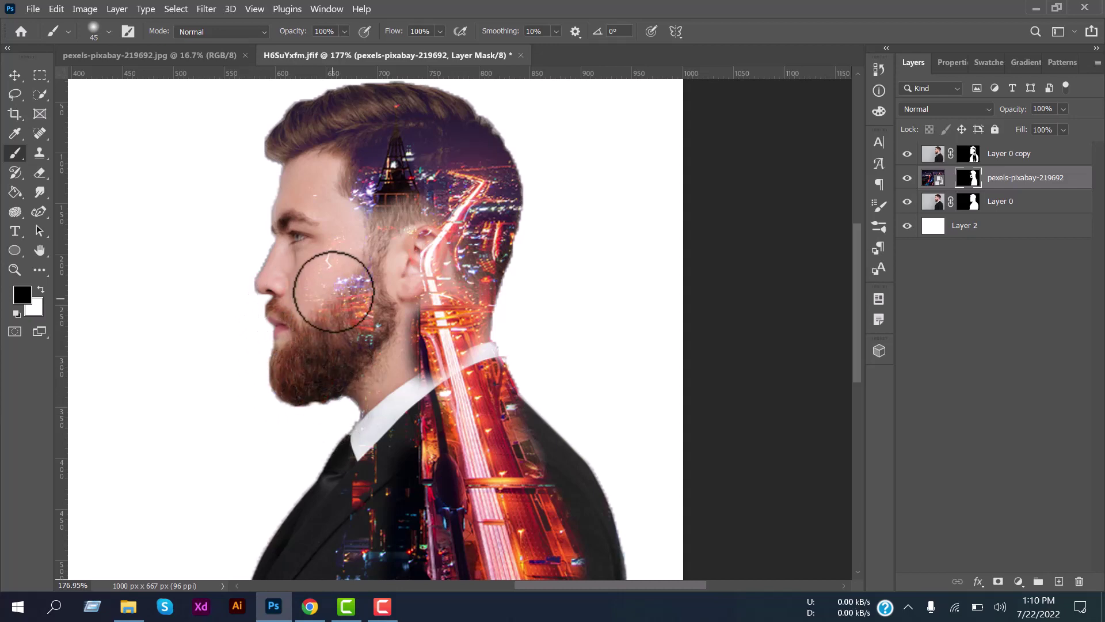
scroll(369, 276, up, 2)
mouse_move(415, 263)
mouse_down()
mouse_move(498, 225)
mouse_move(425, 245)
mouse_move(428, 235)
mouse_move(419, 257)
mouse_move(445, 221)
mouse_move(430, 206)
mouse_move(448, 212)
mouse_move(437, 197)
mouse_move(458, 230)
mouse_move(451, 209)
mouse_move(425, 274)
mouse_move(445, 255)
mouse_move(454, 216)
mouse_move(430, 209)
mouse_move(421, 234)
mouse_move(433, 259)
mouse_move(447, 263)
mouse_move(436, 215)
mouse_move(418, 233)
mouse_move(446, 197)
mouse_move(439, 171)
mouse_move(439, 232)
mouse_move(423, 264)
mouse_up()
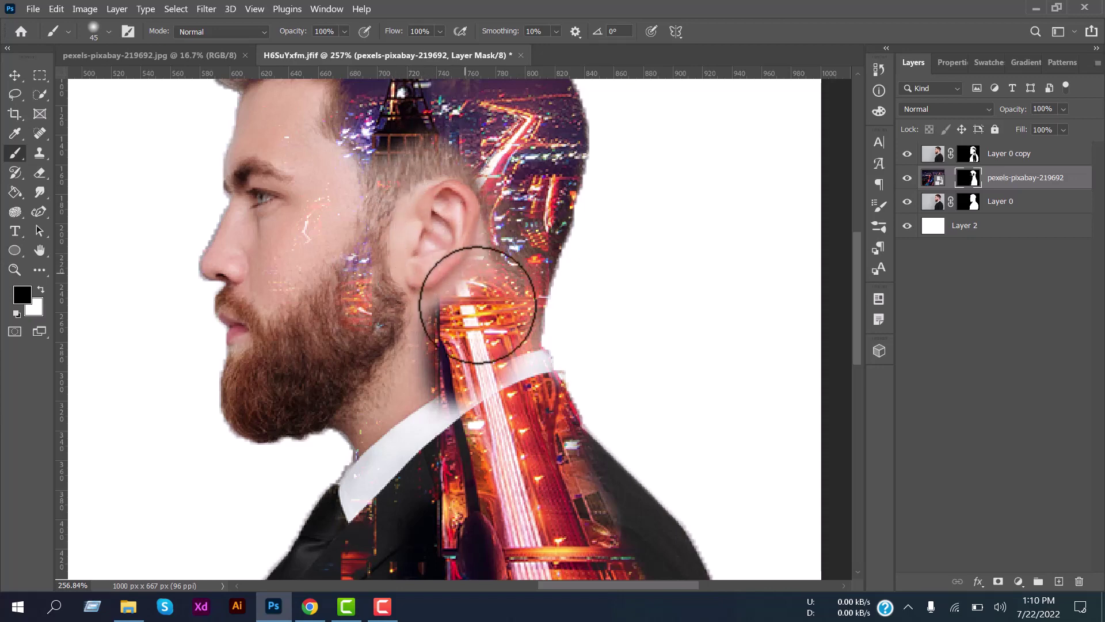
scroll(485, 291, down, 5)
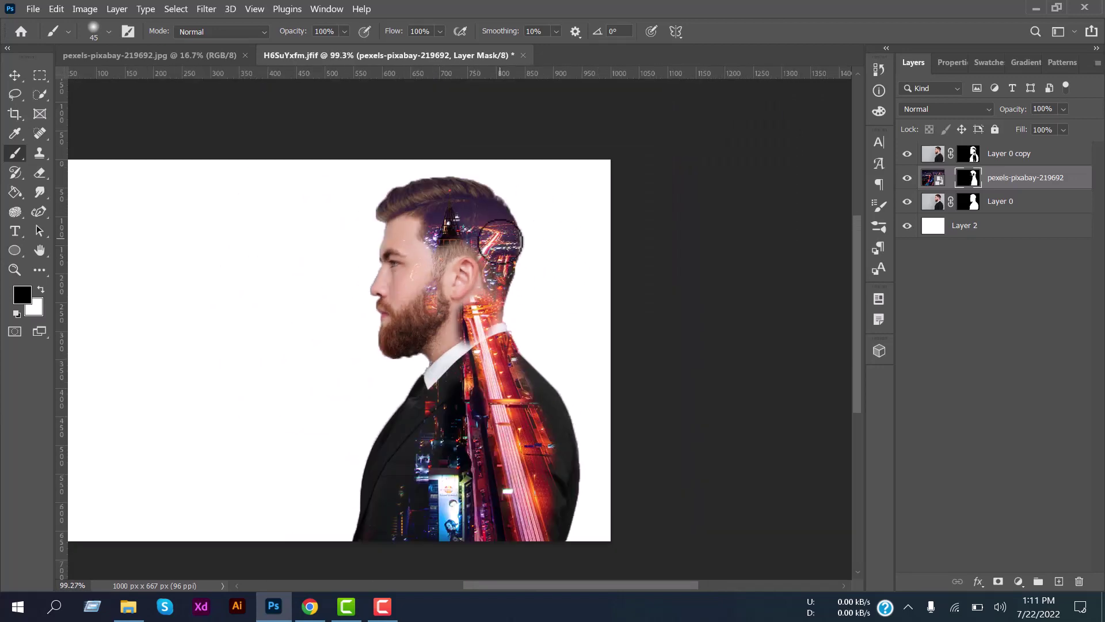
mouse_move(492, 237)
mouse_down()
mouse_move(421, 218)
mouse_move(454, 196)
mouse_move(462, 209)
mouse_move(444, 212)
mouse_move(448, 196)
mouse_move(480, 205)
mouse_move(523, 196)
mouse_move(542, 172)
mouse_move(439, 204)
mouse_move(419, 230)
mouse_move(448, 209)
mouse_move(444, 219)
mouse_move(418, 239)
mouse_move(456, 214)
mouse_move(434, 237)
mouse_move(444, 259)
mouse_move(426, 229)
mouse_up()
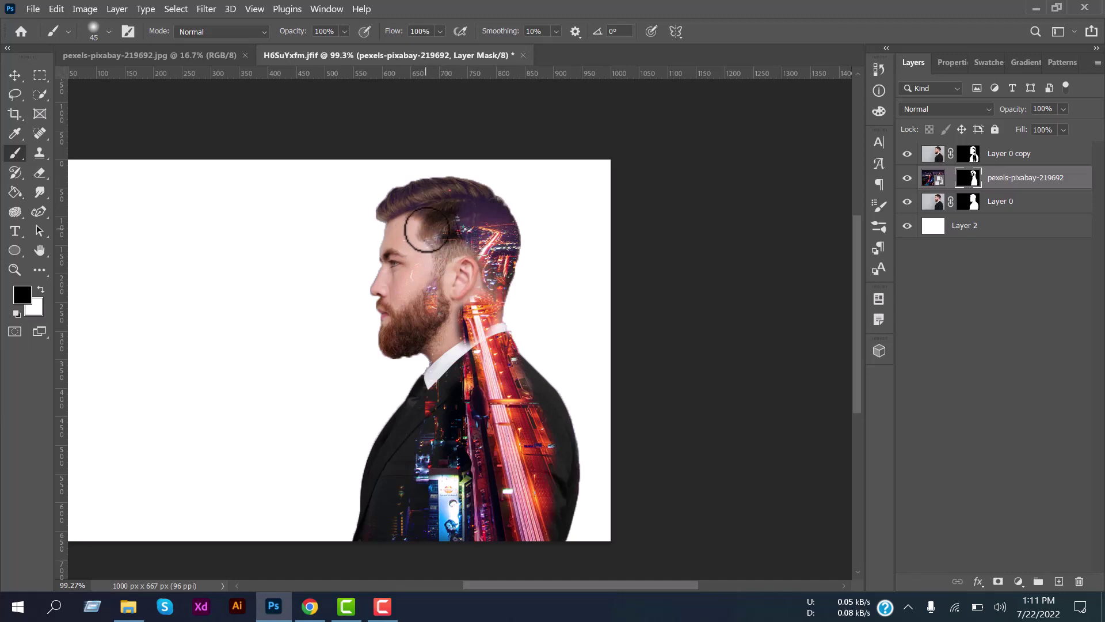
key(ctrl+0)
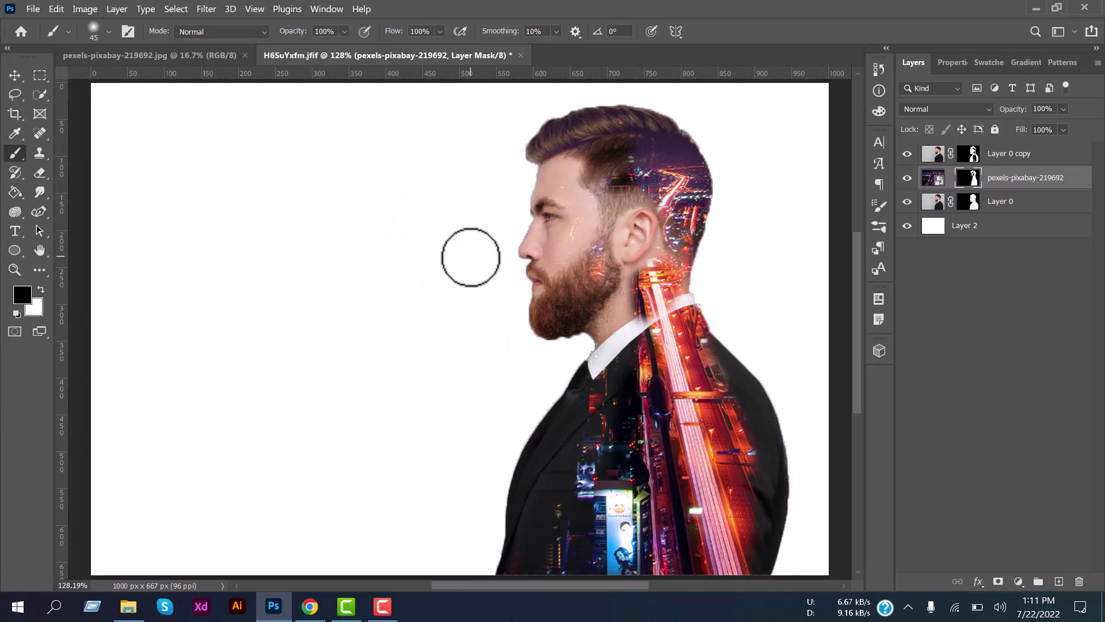
scroll(603, 200, right, 3)
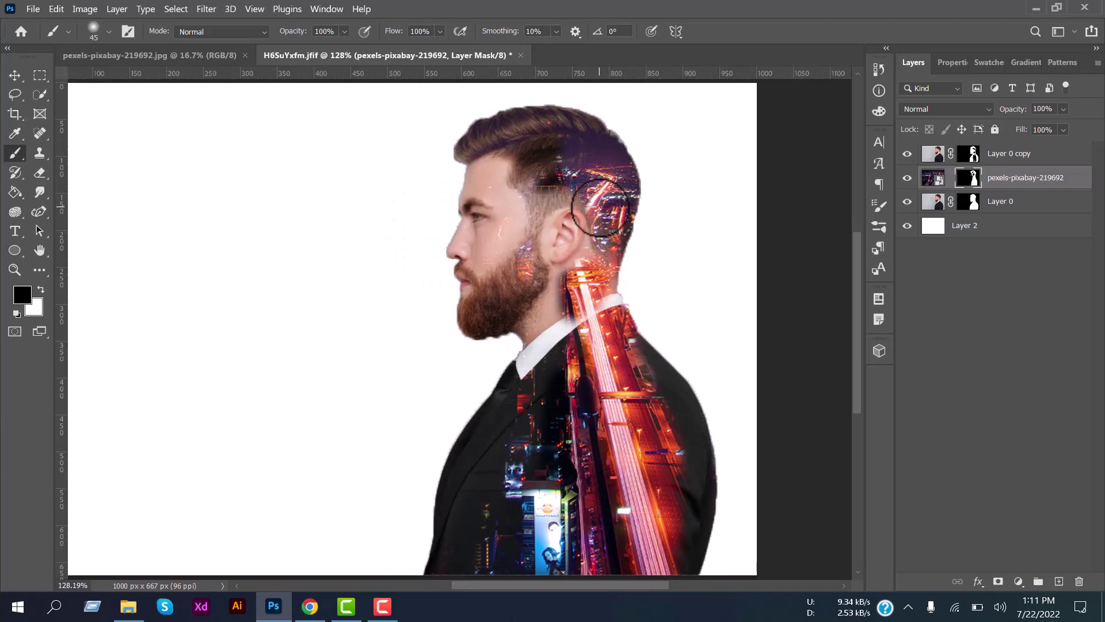
key(alt+bracketright)
scroll(699, 262, left, 3)
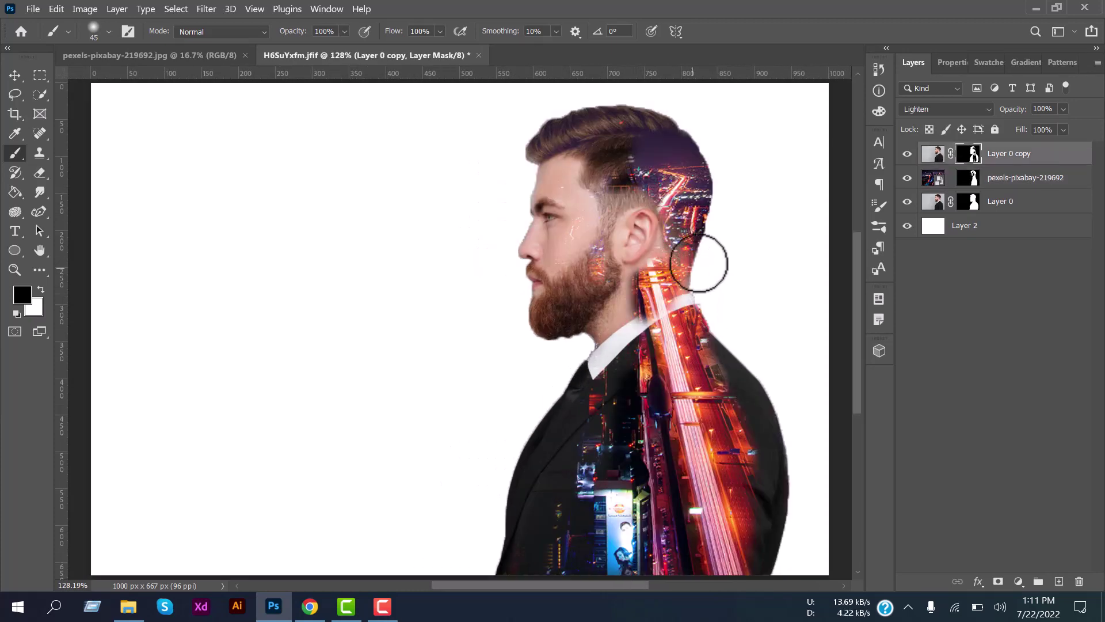
key(v)
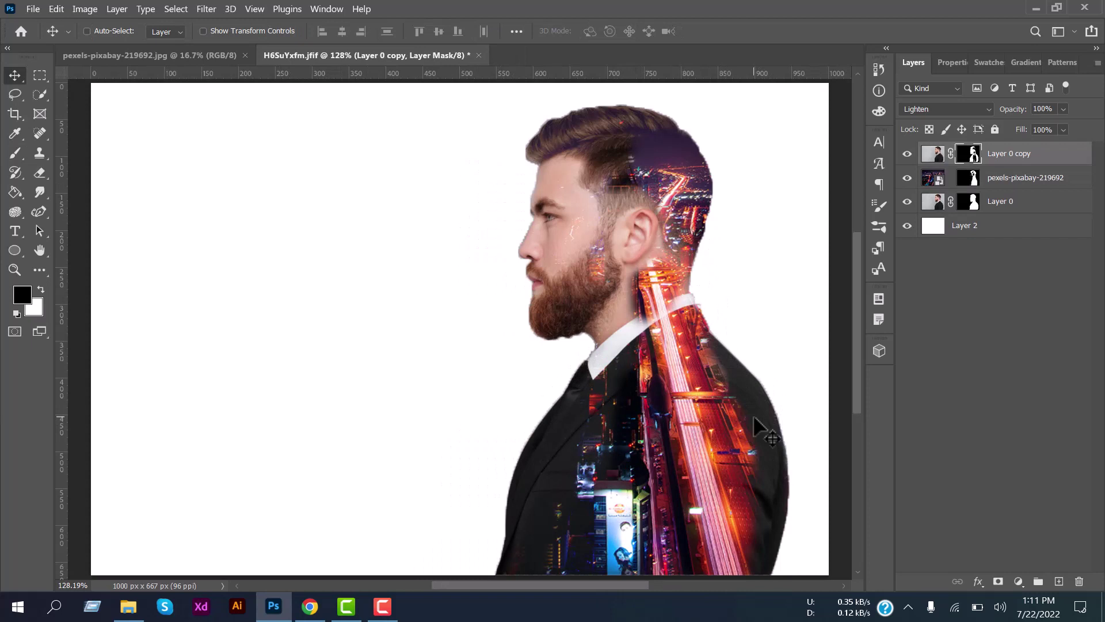